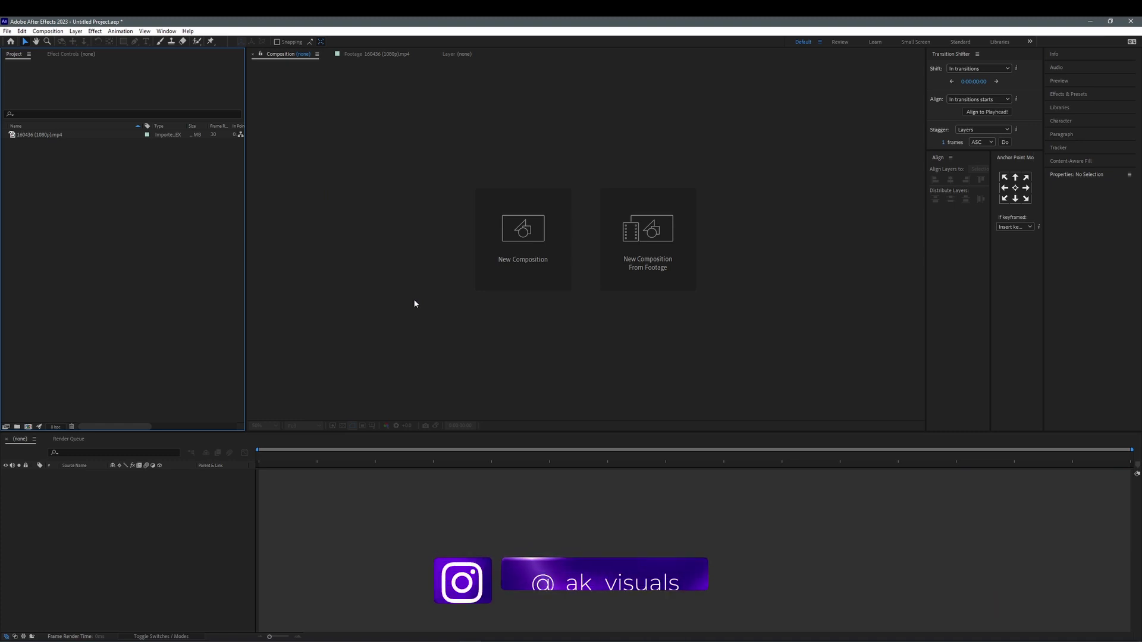
- Open the hiking clip in the Footage viewer and scrub through its later moments
double_click(80, 135)
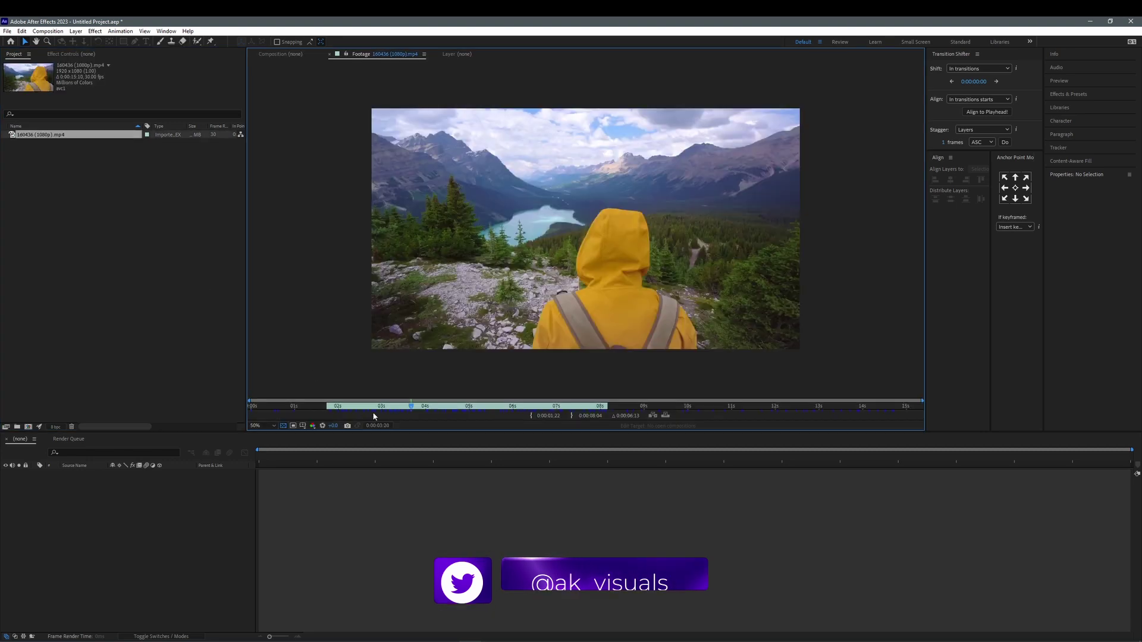
mouse_move(410, 407)
mouse_down()
mouse_move(563, 409)
mouse_move(533, 411)
mouse_up()
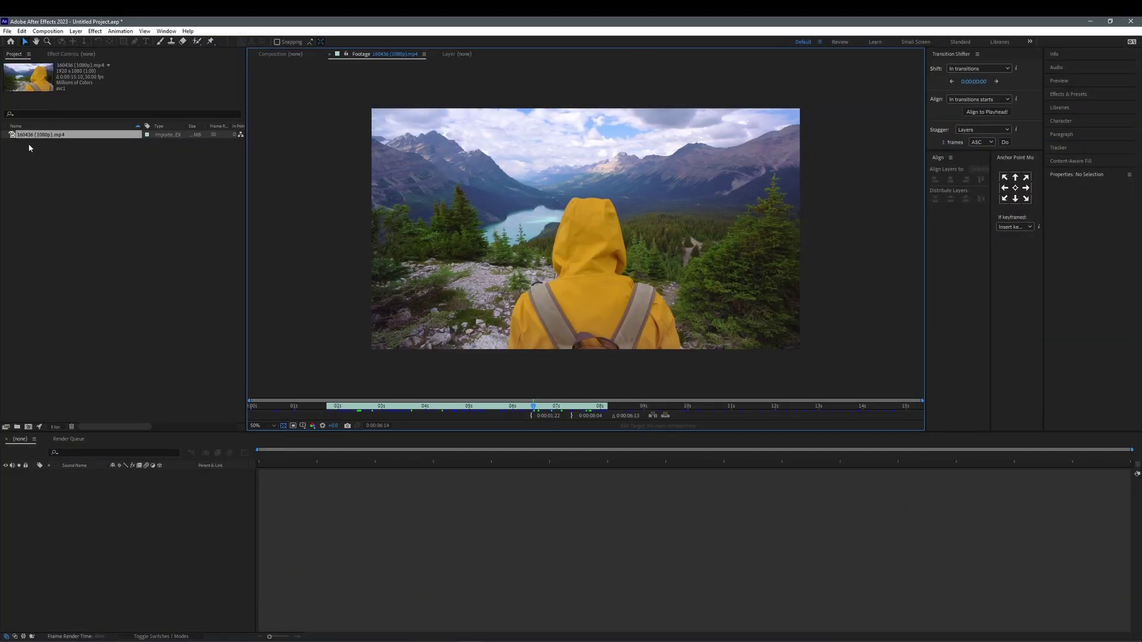
- Make a composition from the hiking clip, preview it, and apply Mask Prompter to the layer
drag(37, 134, 25, 425)
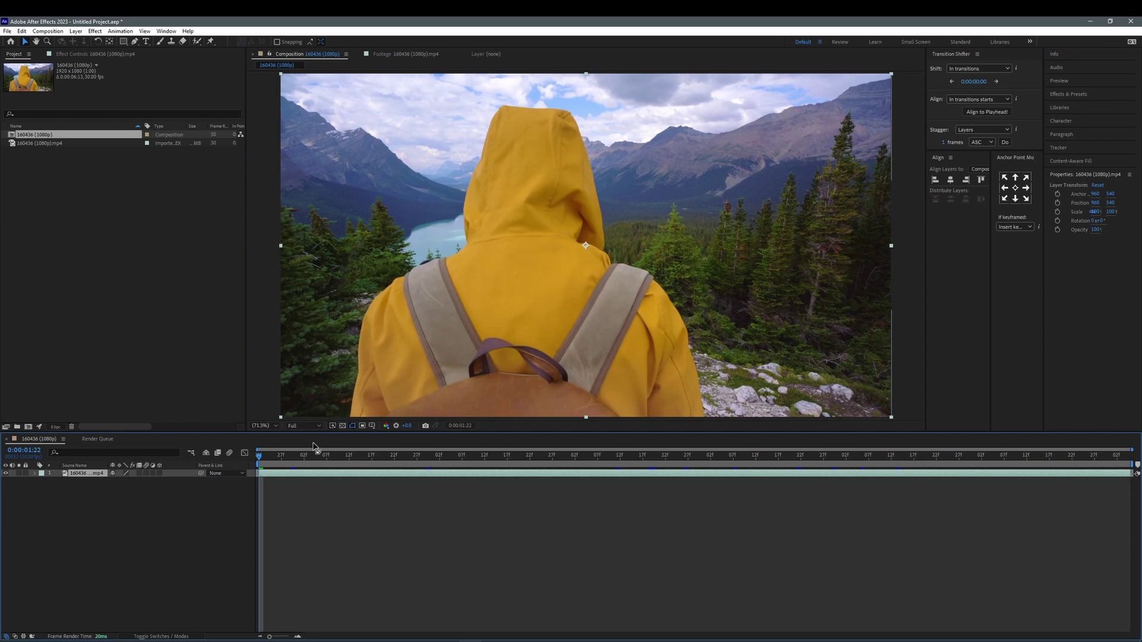
key(space)
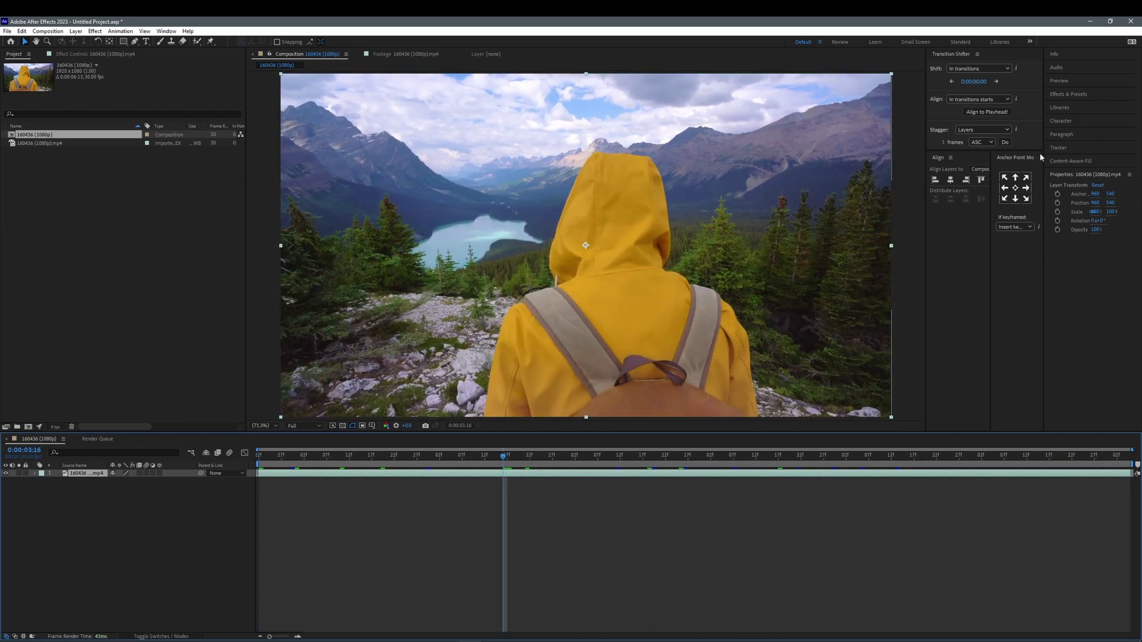
click(1069, 93)
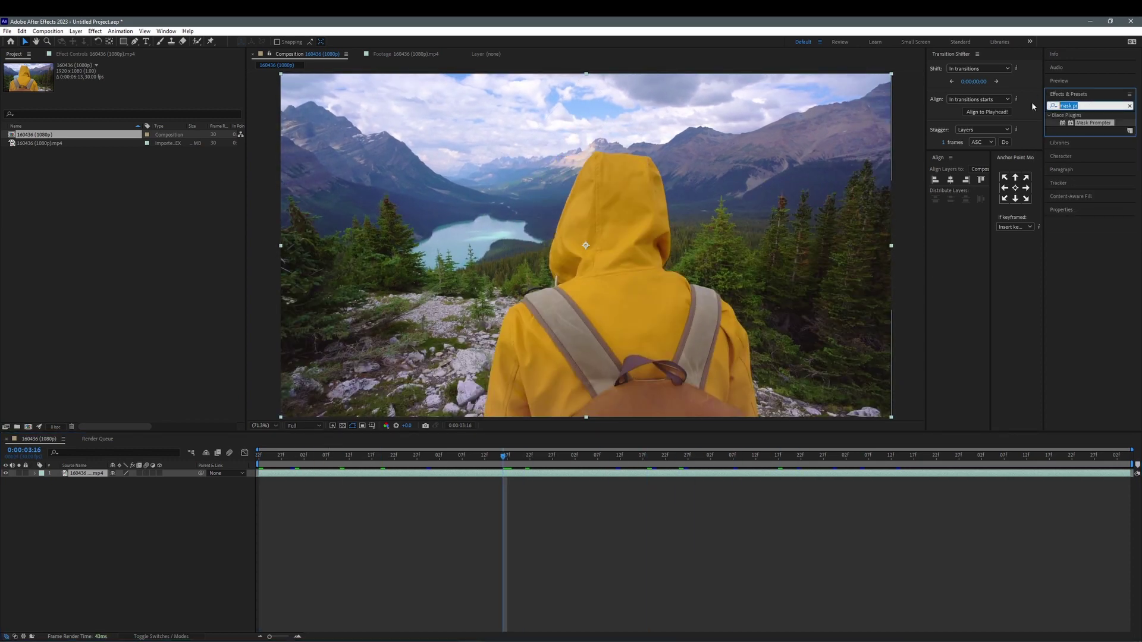
key(BackSpace)
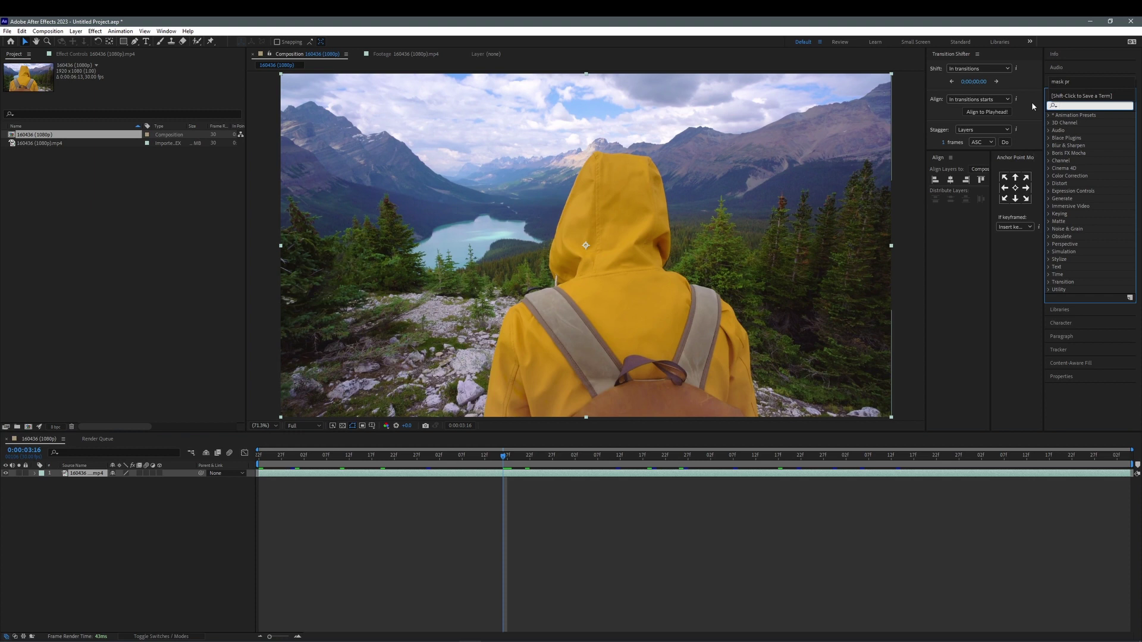
text(mas)
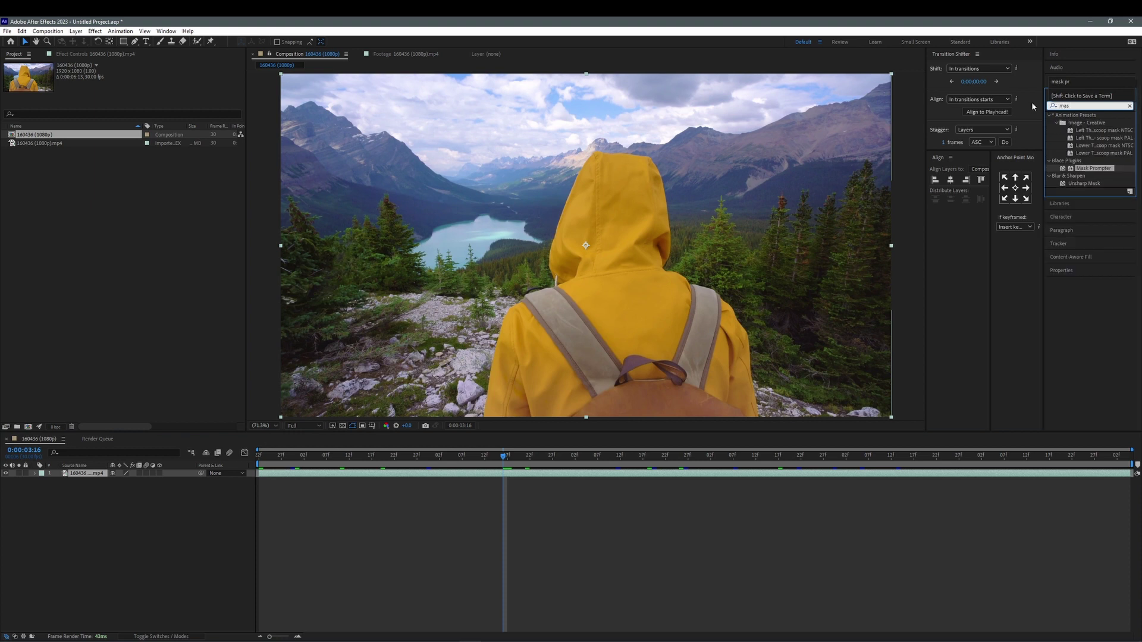
text(k pr)
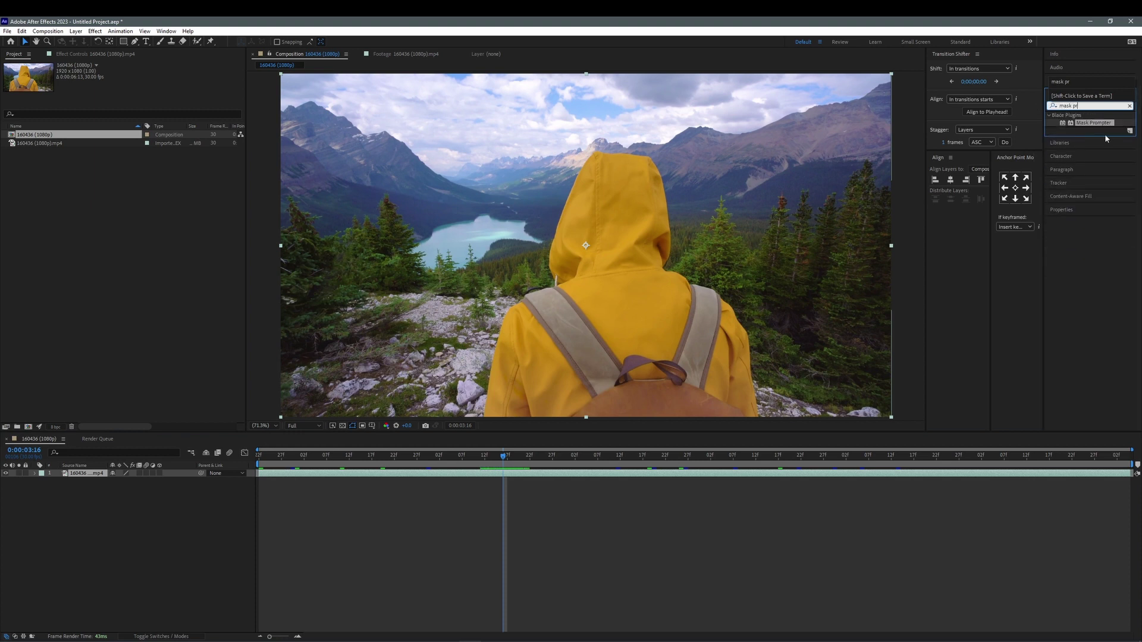
drag(1095, 127, 569, 264)
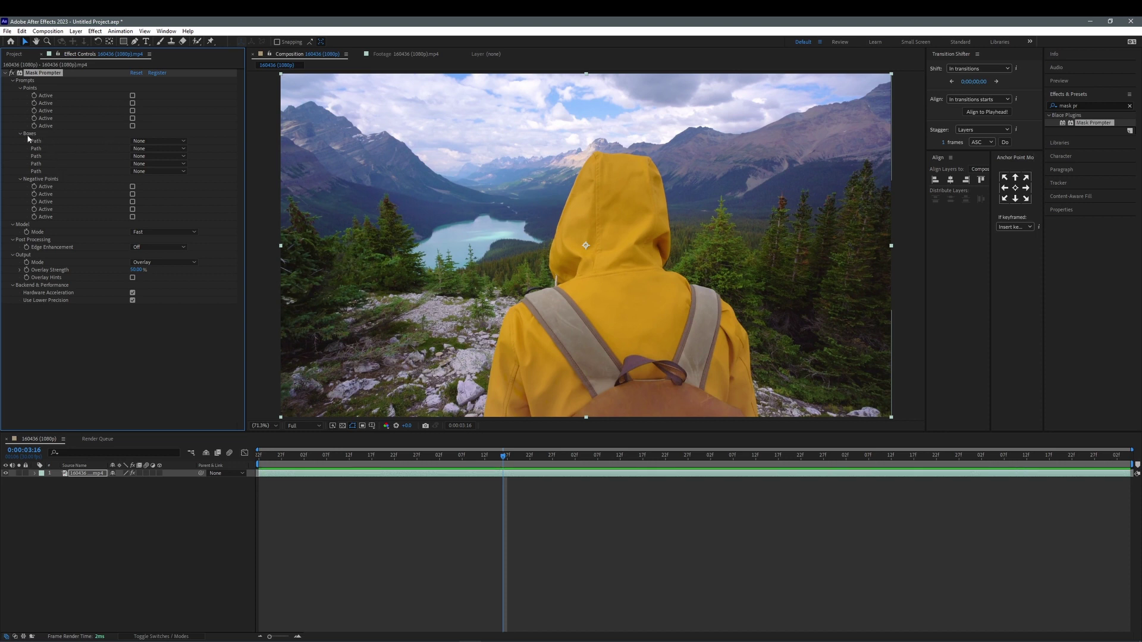
- Draw a rectangular mask around the hooded hiker on the clip layer
click(123, 42)
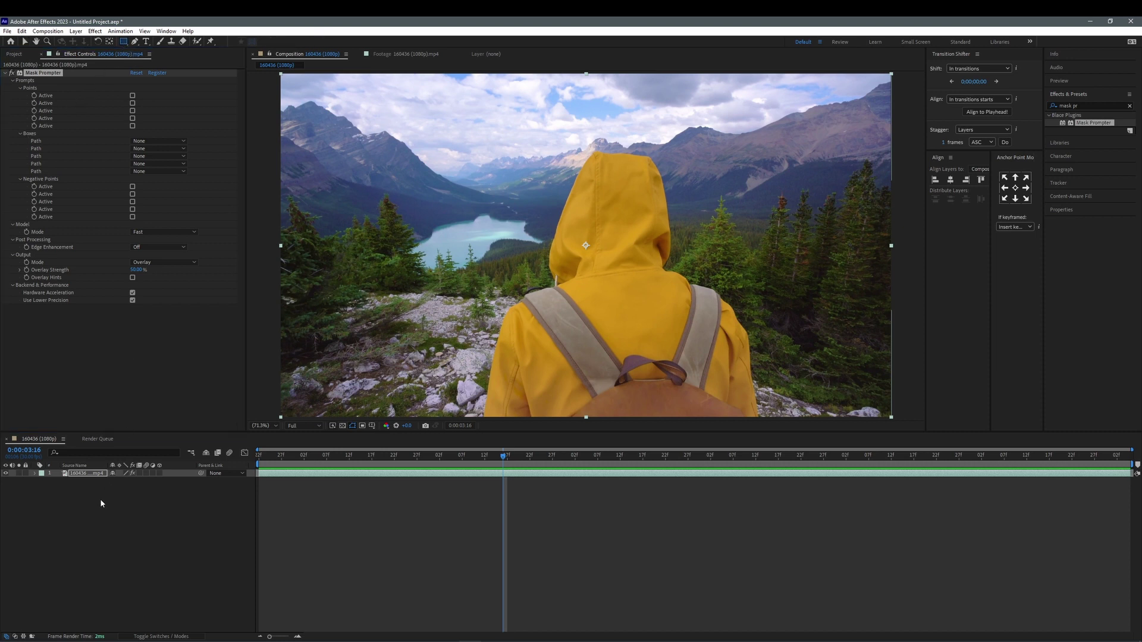
click(85, 482)
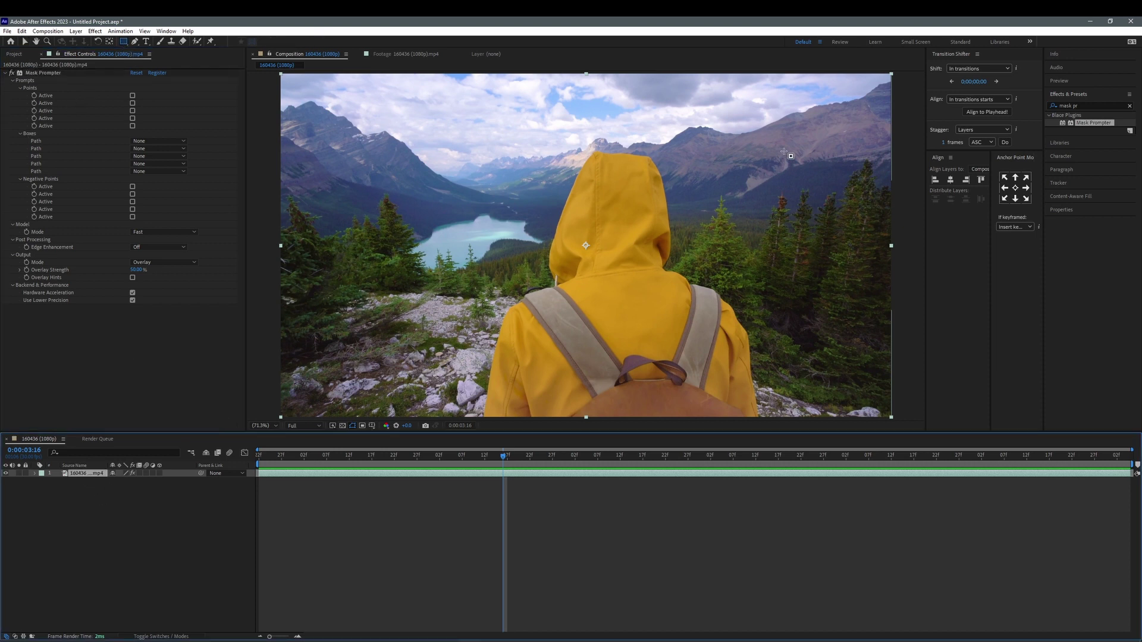
drag(807, 130, 457, 417)
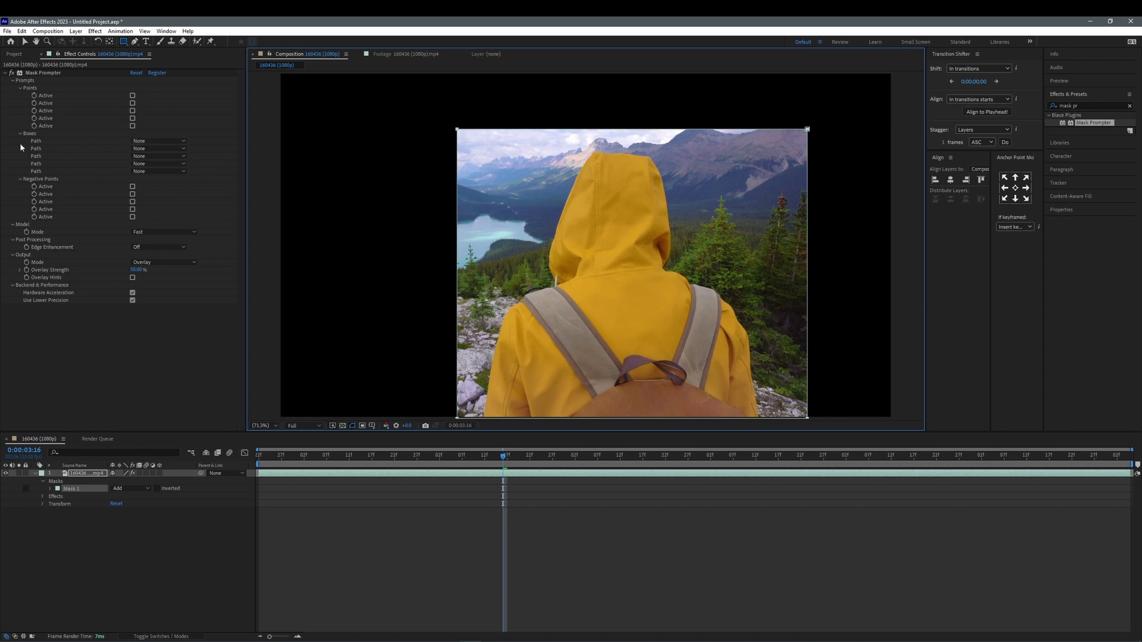
- Set Boxes Path to Mask 1, enable hardware acceleration, set Overlay Strength to 50%, and expand Mask 1
click(145, 141)
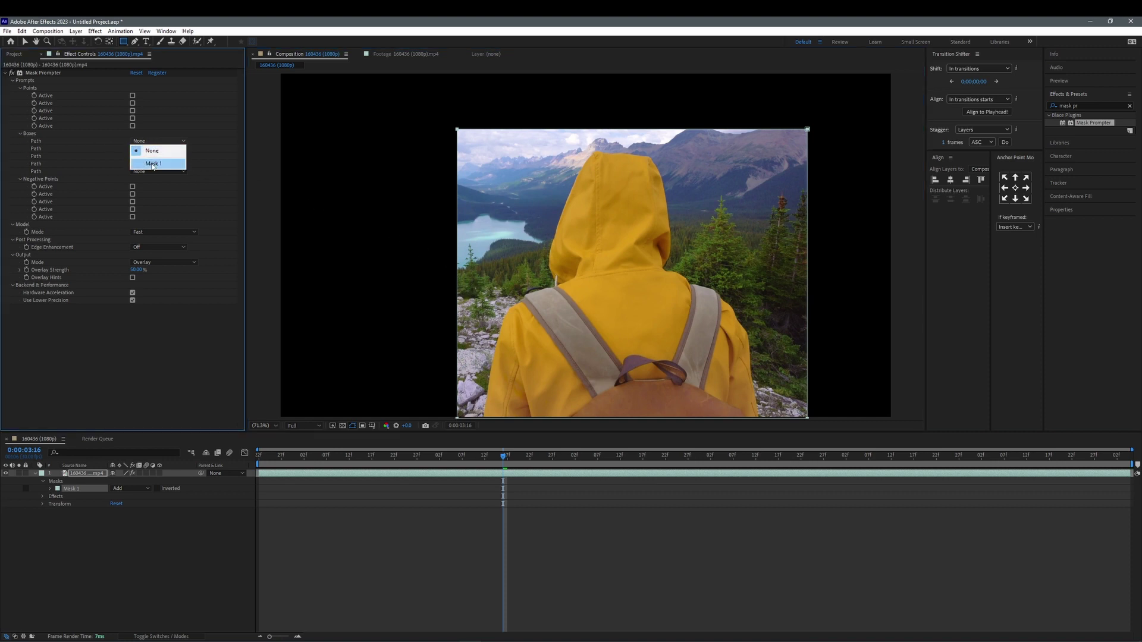
click(153, 164)
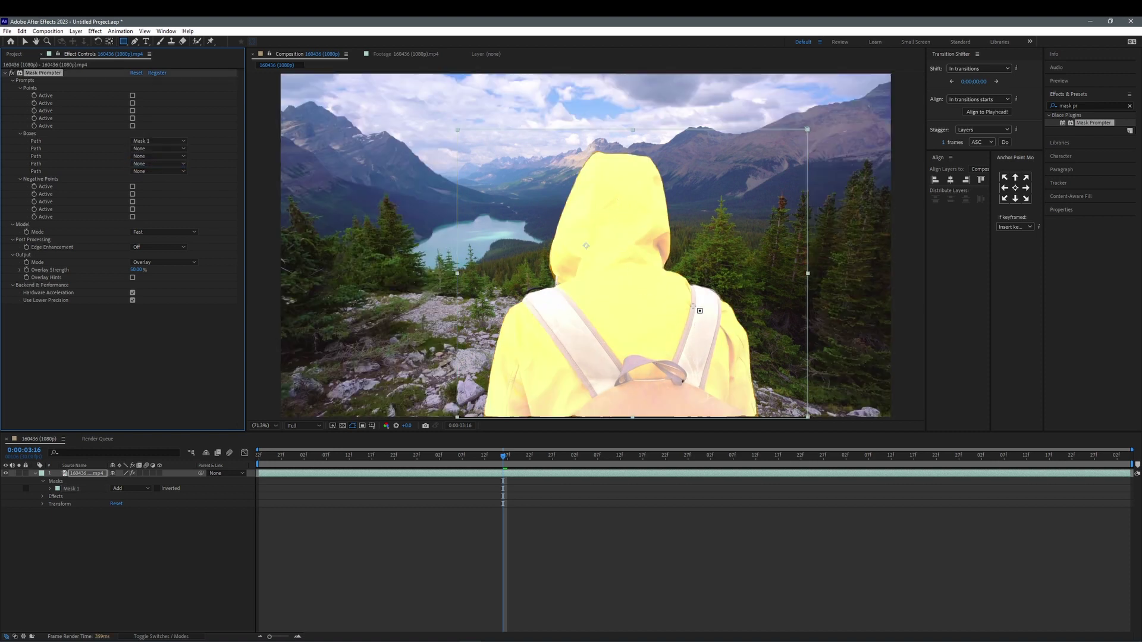
click(132, 292)
mouse_move(136, 267)
mouse_down()
mouse_move(246, 271)
mouse_move(137, 270)
mouse_up()
click(136, 269)
text(50)
key(Return)
click(71, 488)
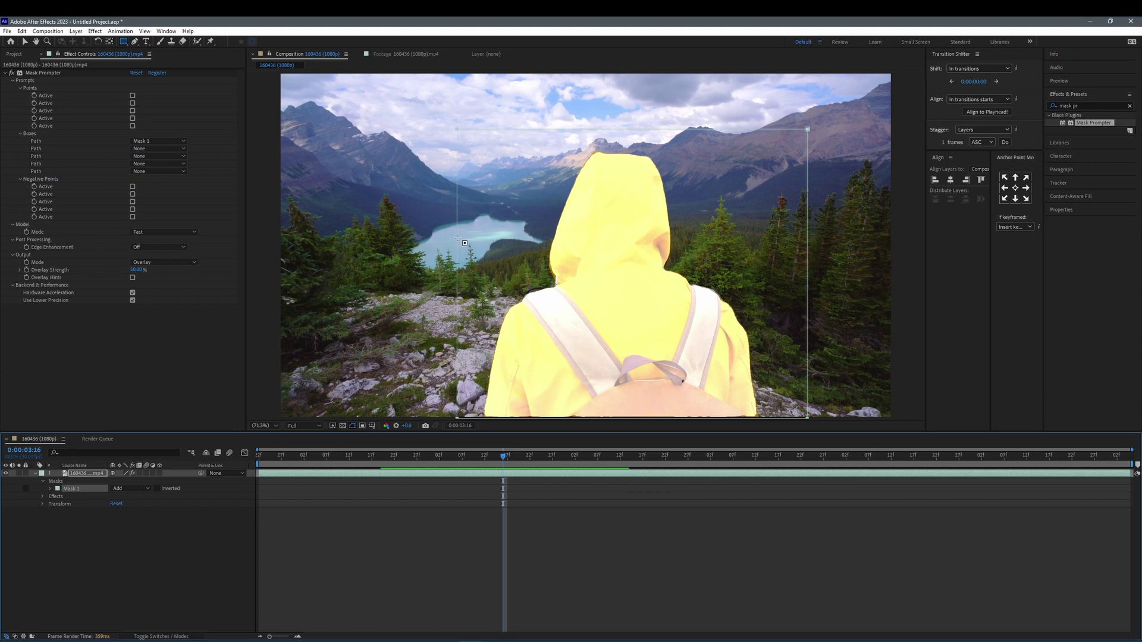
click(50, 489)
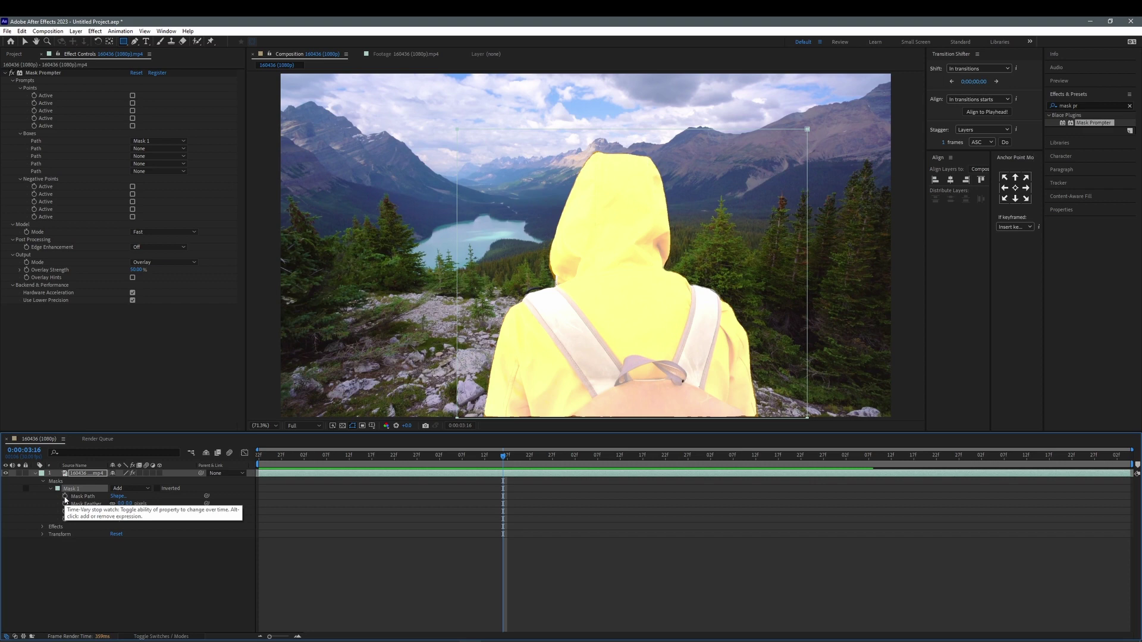
- Keyframe Mask 1's path and refit the box around the hiker at later frames
click(65, 496)
click(498, 456)
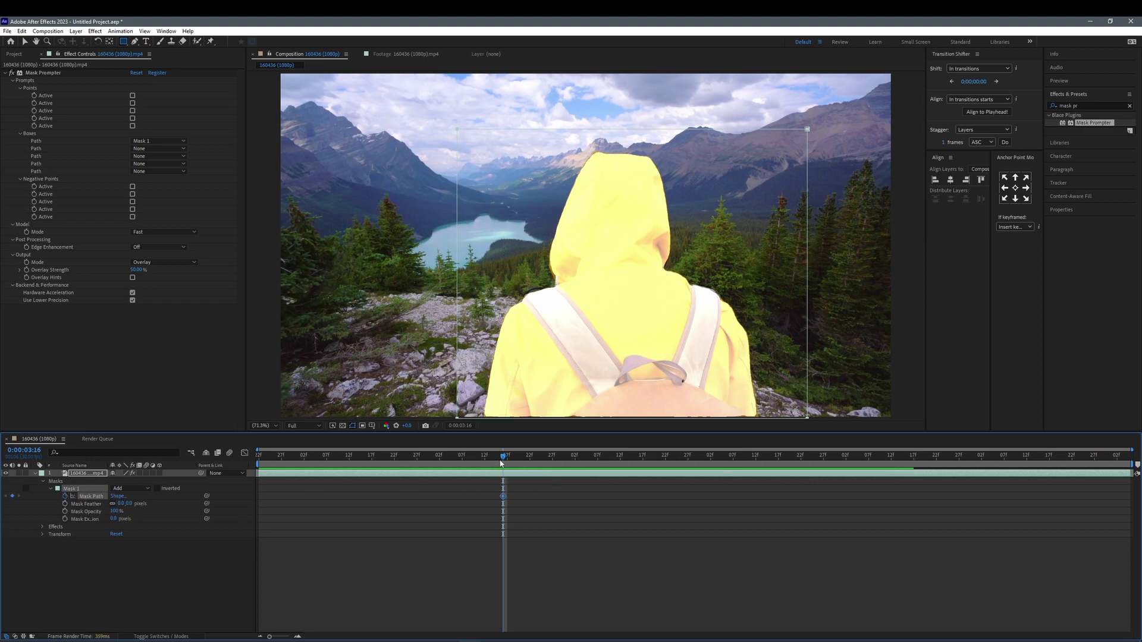
drag(500, 462, 342, 478)
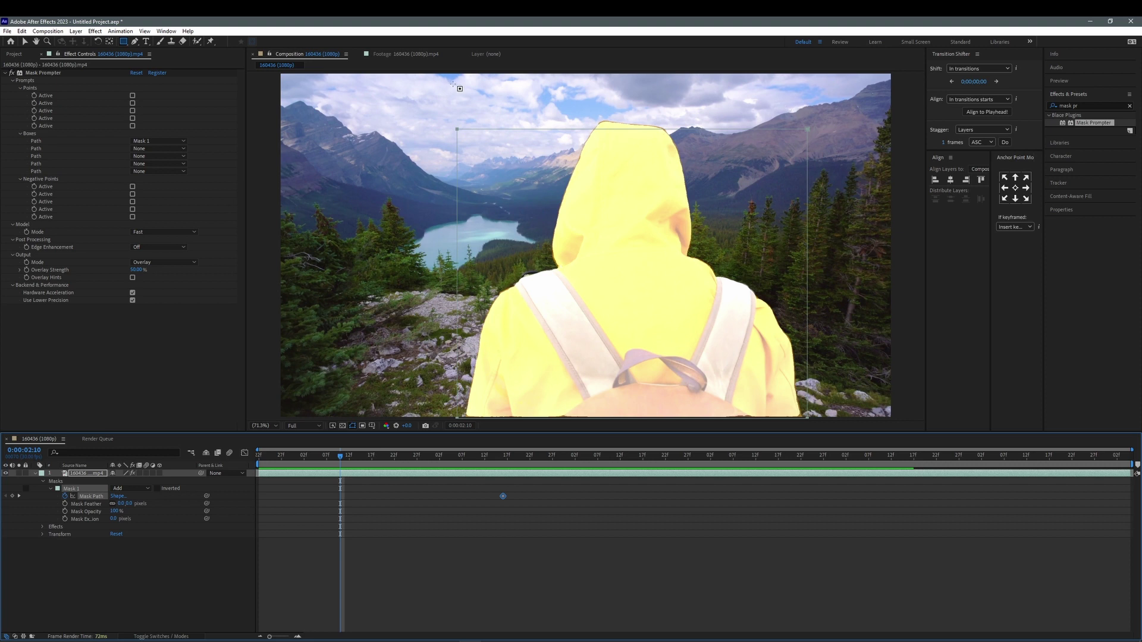
click(24, 41)
key(shift+Page_Up)
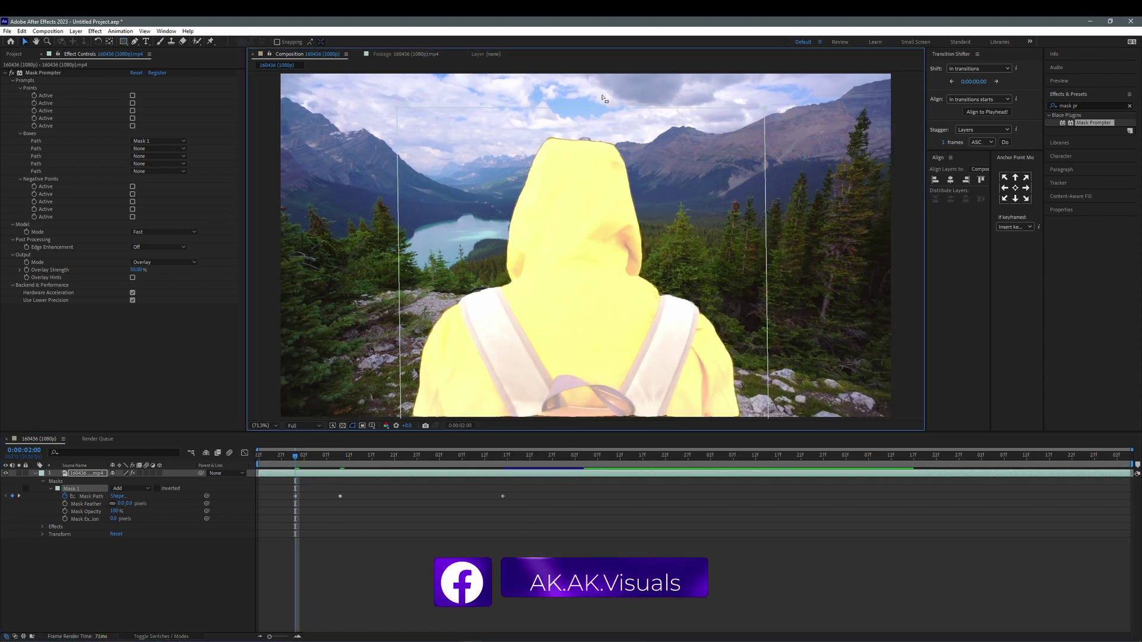
key(shift+Page_Up)
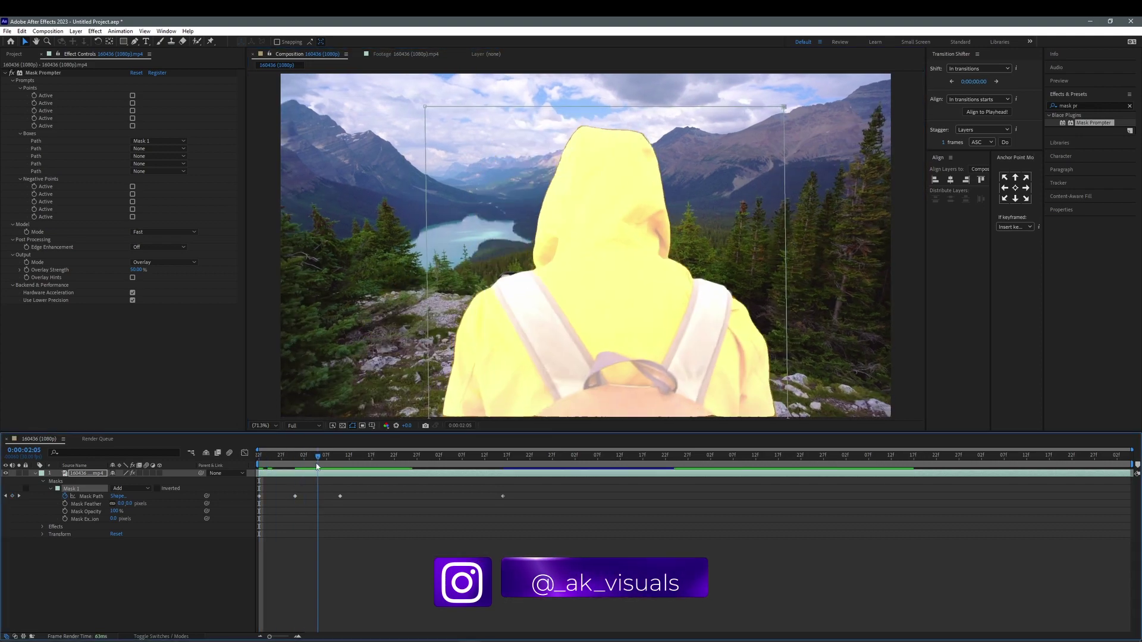
drag(258, 455, 800, 465)
drag(572, 136, 573, 183)
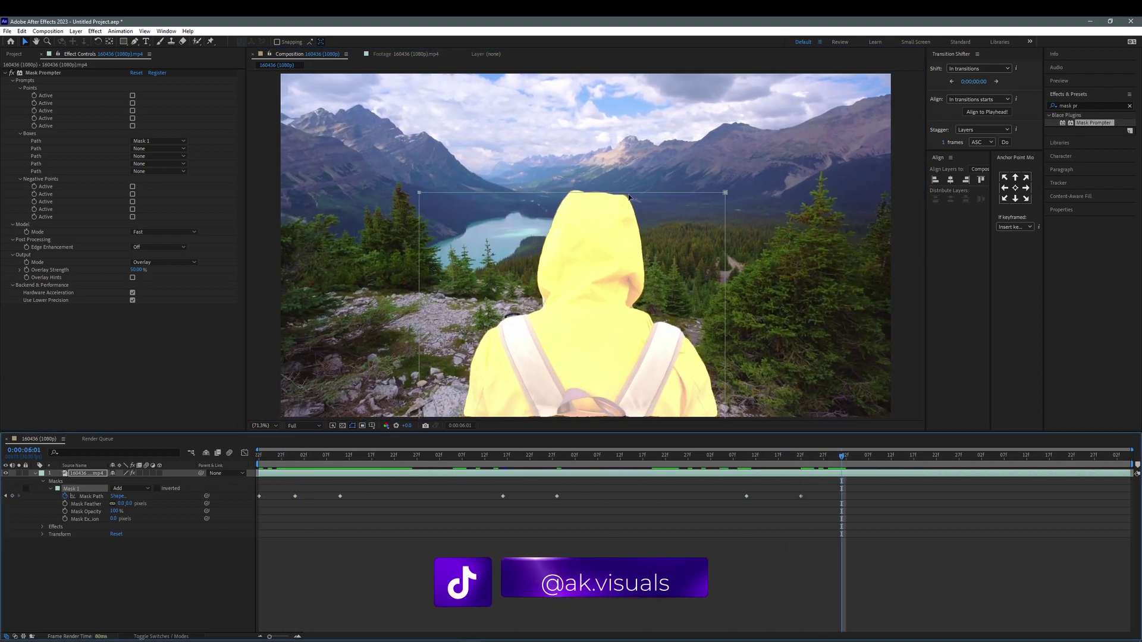
mouse_move(968, 457)
mouse_down()
mouse_move(1126, 464)
mouse_move(641, 479)
mouse_move(714, 484)
mouse_up()
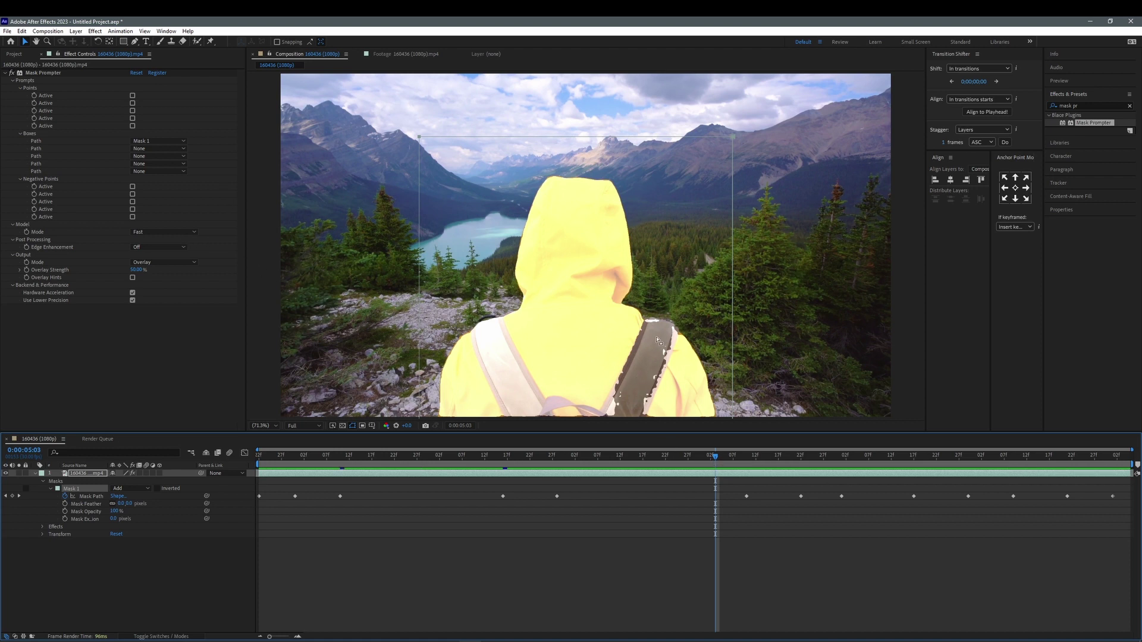
- Change the Mask Prompter Mode from Fast to High-Quality
click(147, 232)
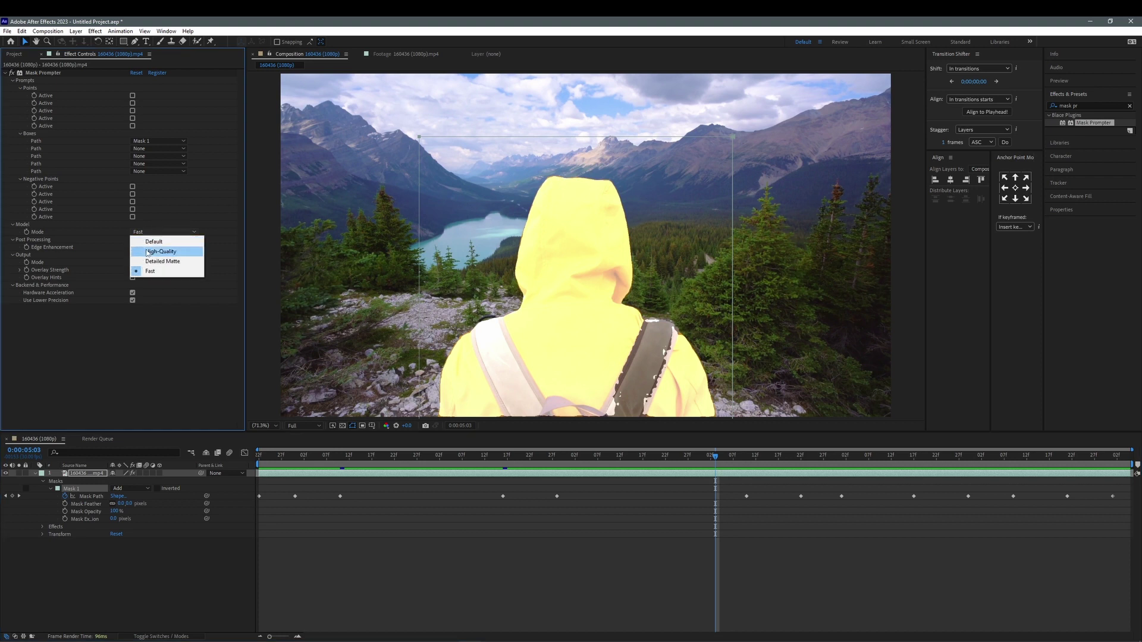
click(148, 252)
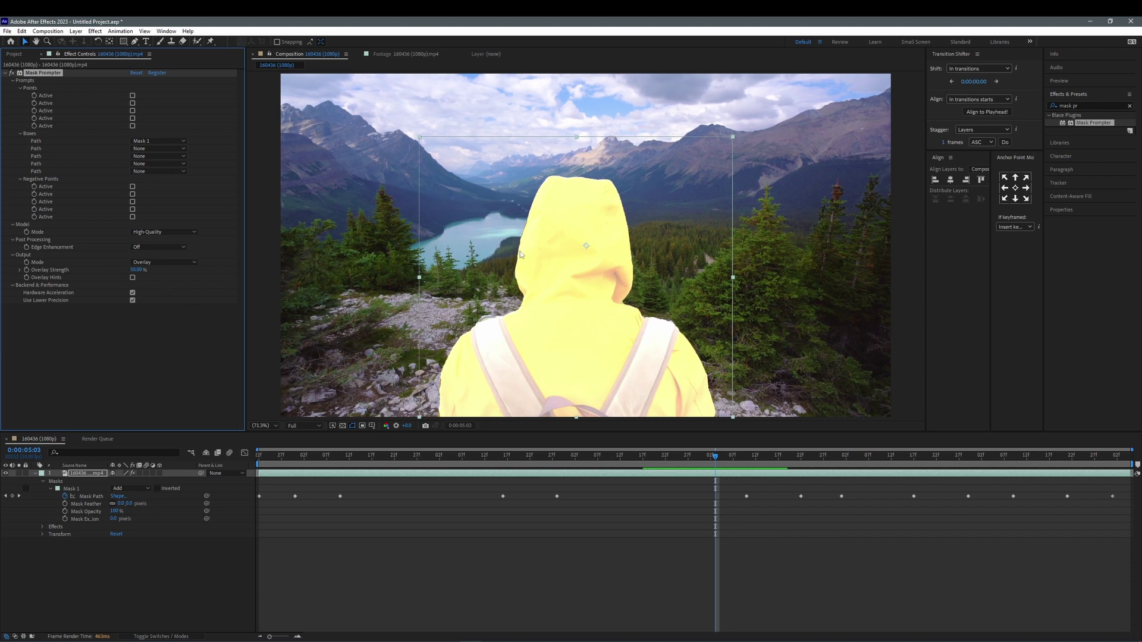
- Set Output Mode to On Transparent and duplicate the clip layer
click(151, 261)
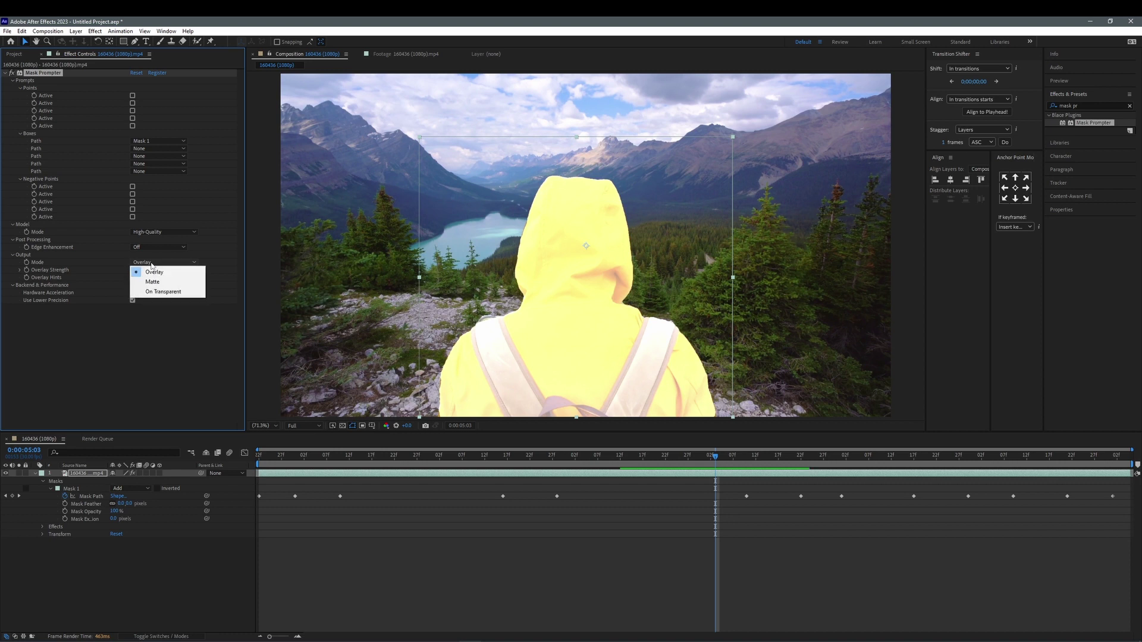
click(166, 292)
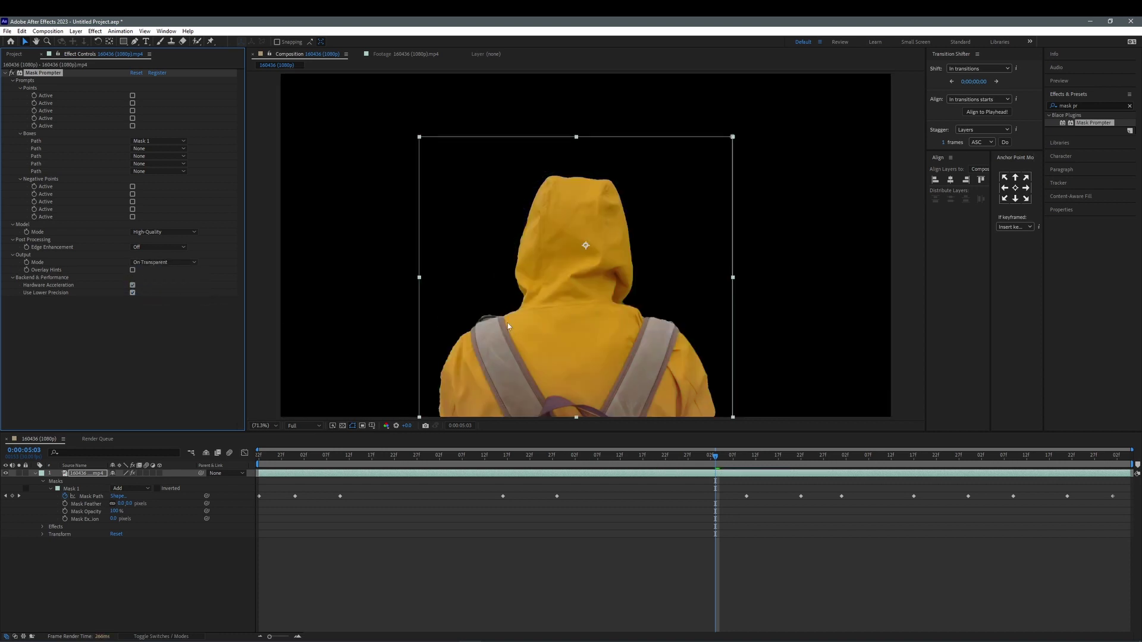
click(36, 472)
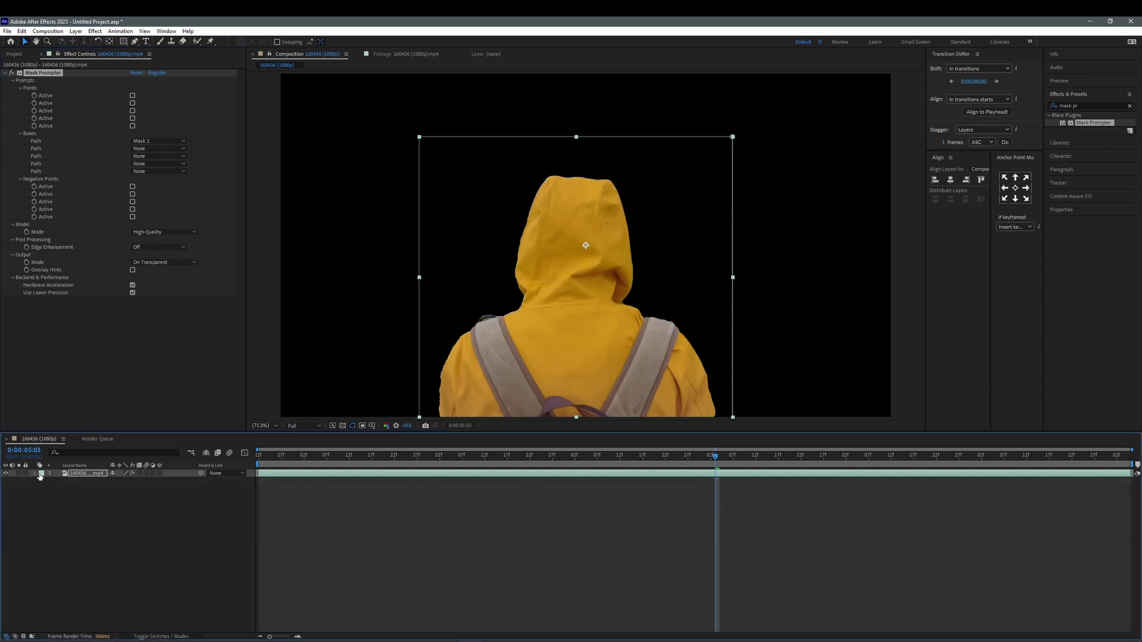
click(93, 474)
key(ctrl+d)
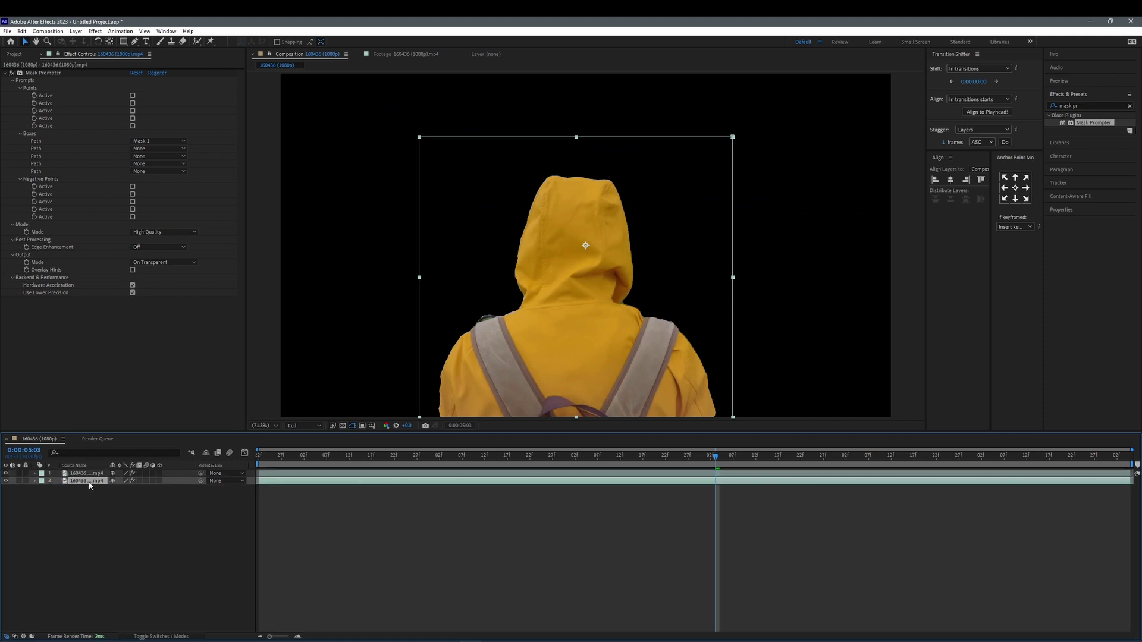
- Remove Mask Prompter and Mask 1 from the lower copy of the clip
click(44, 73)
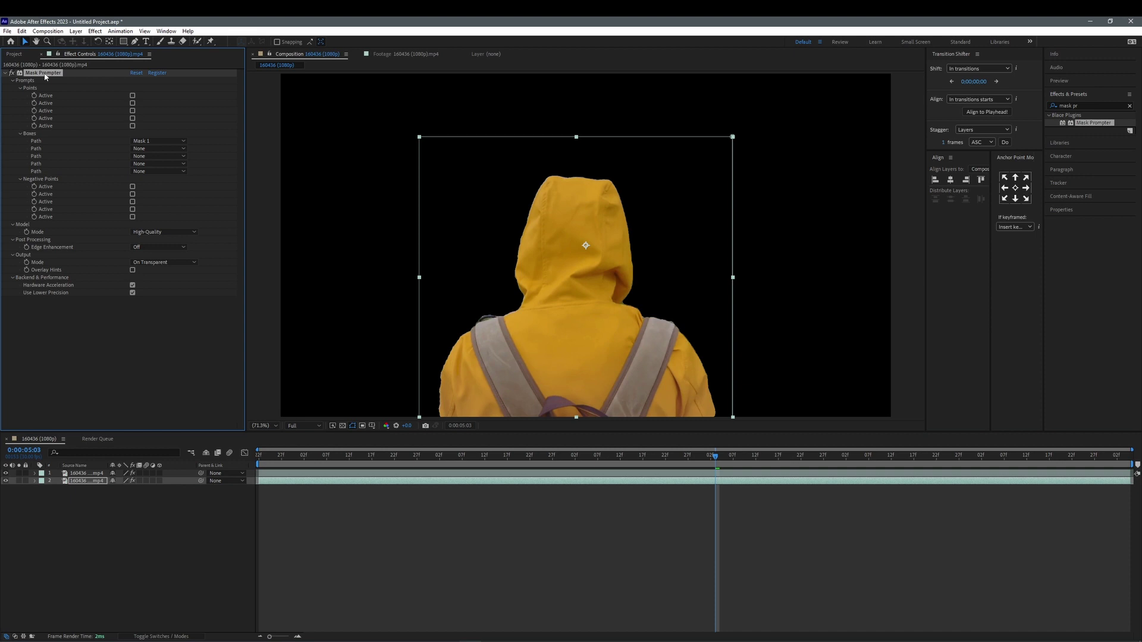
key(Delete)
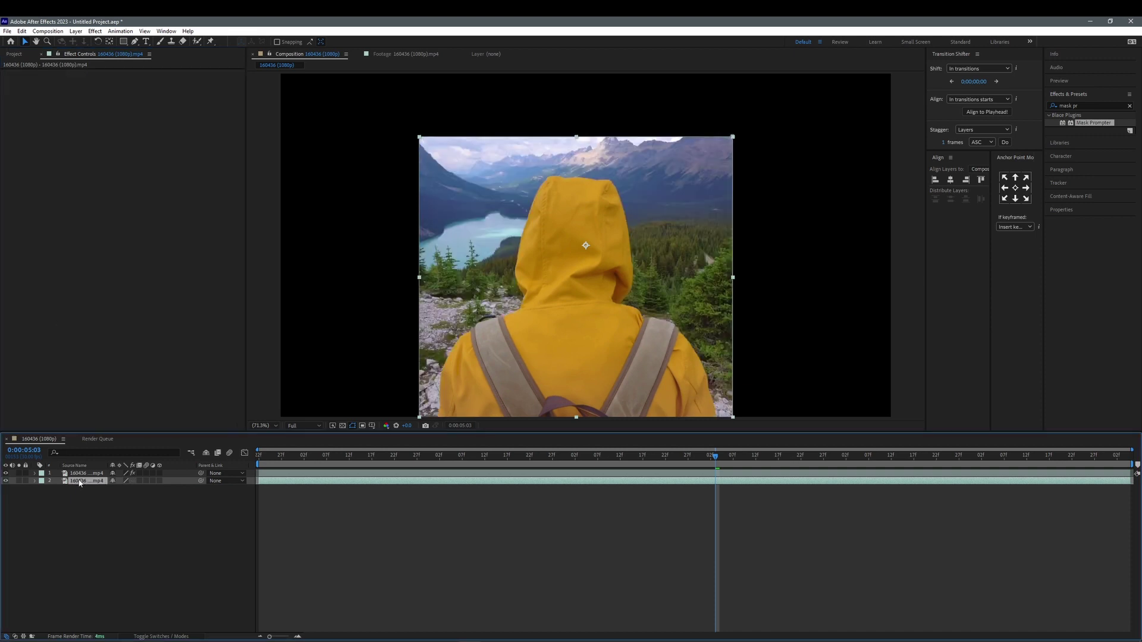
key(Delete)
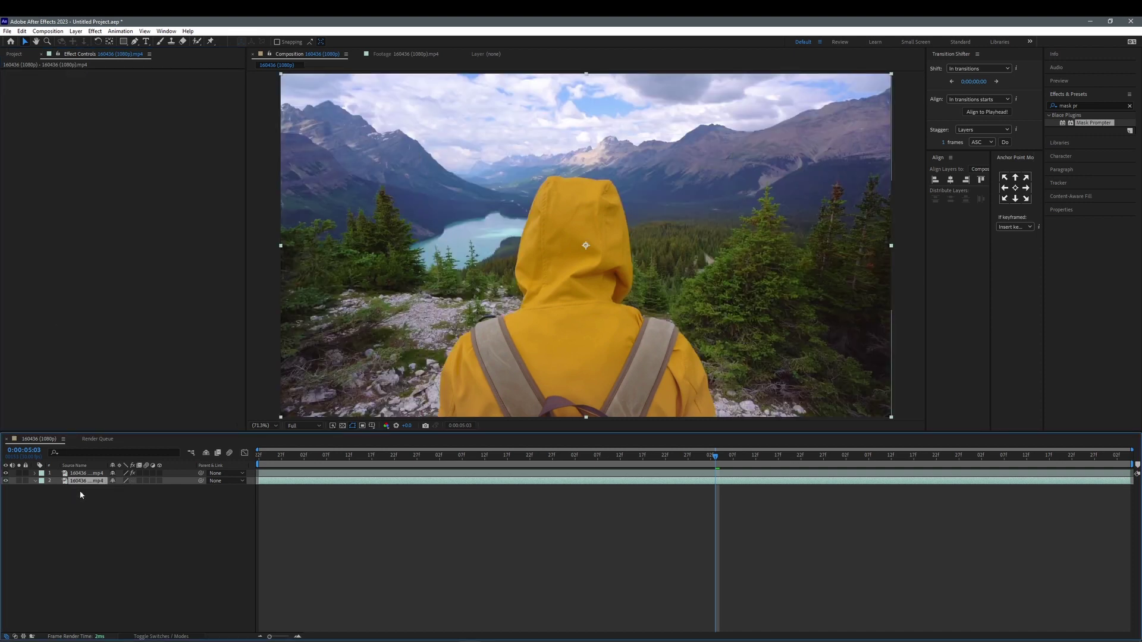
click(80, 517)
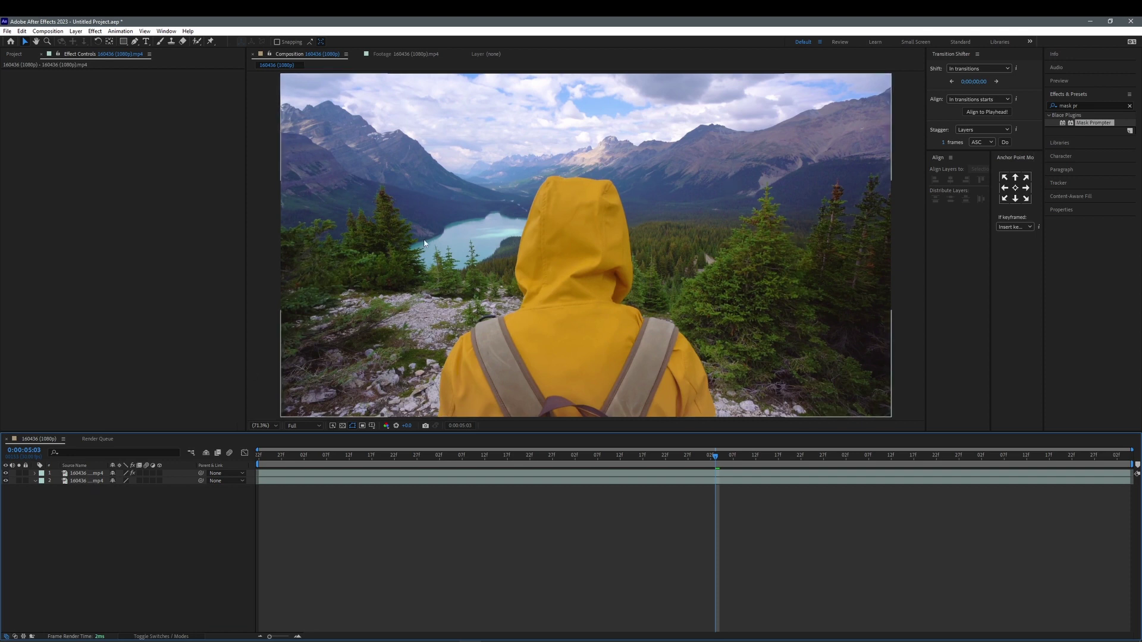
click(86, 482)
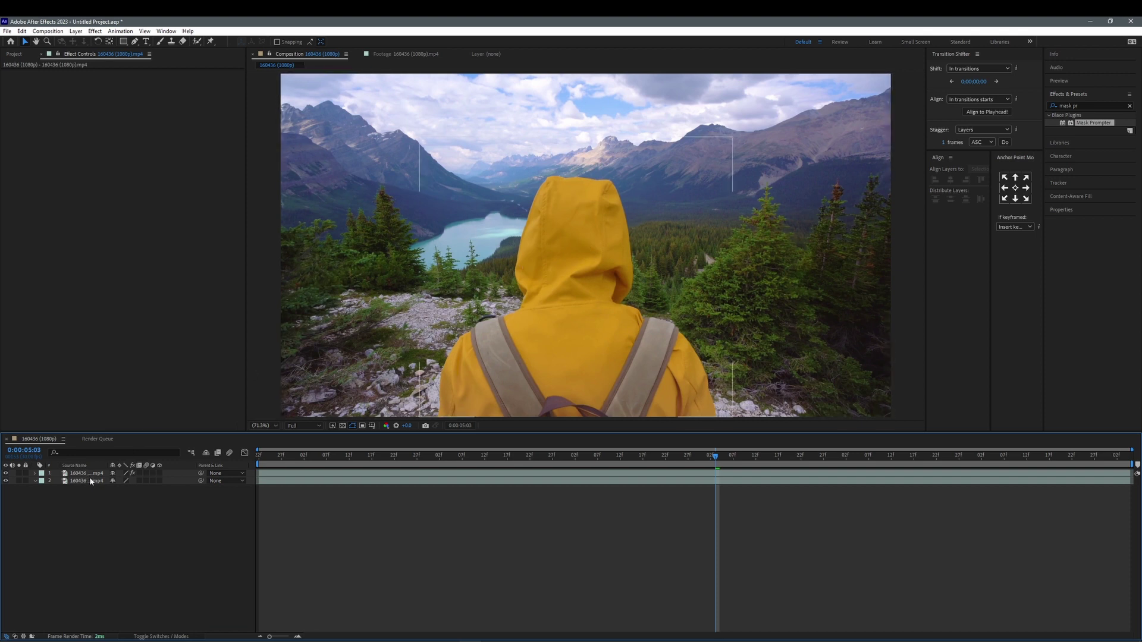
- Create a HIKING text layer and move it beneath the cut-out hiker layer
key(ctrl+shift+a)
click(146, 41)
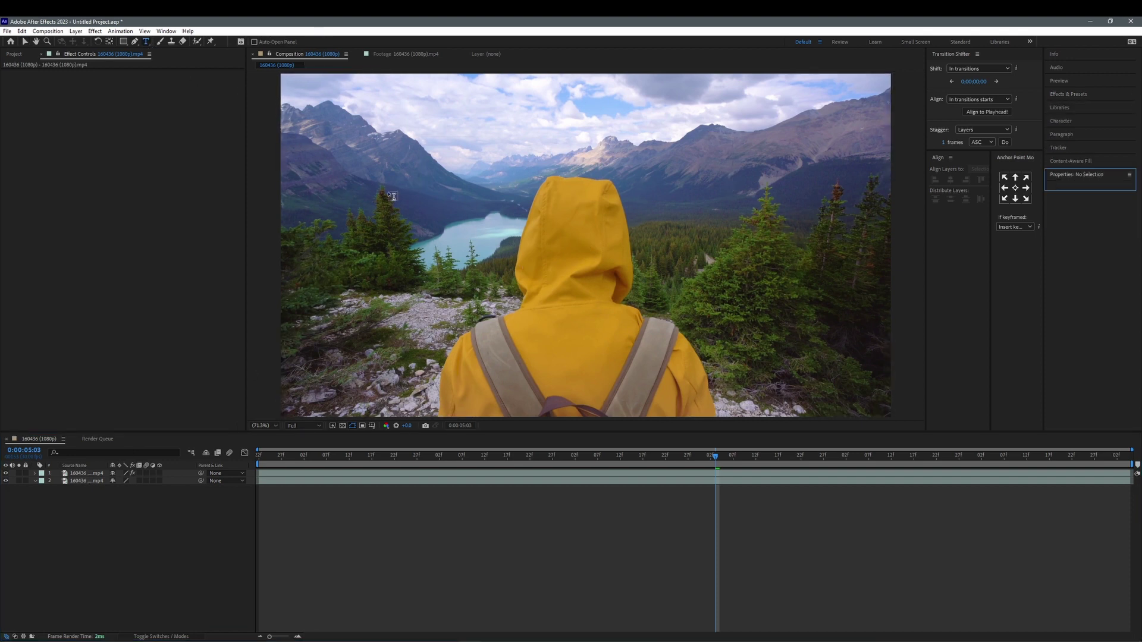
click(576, 237)
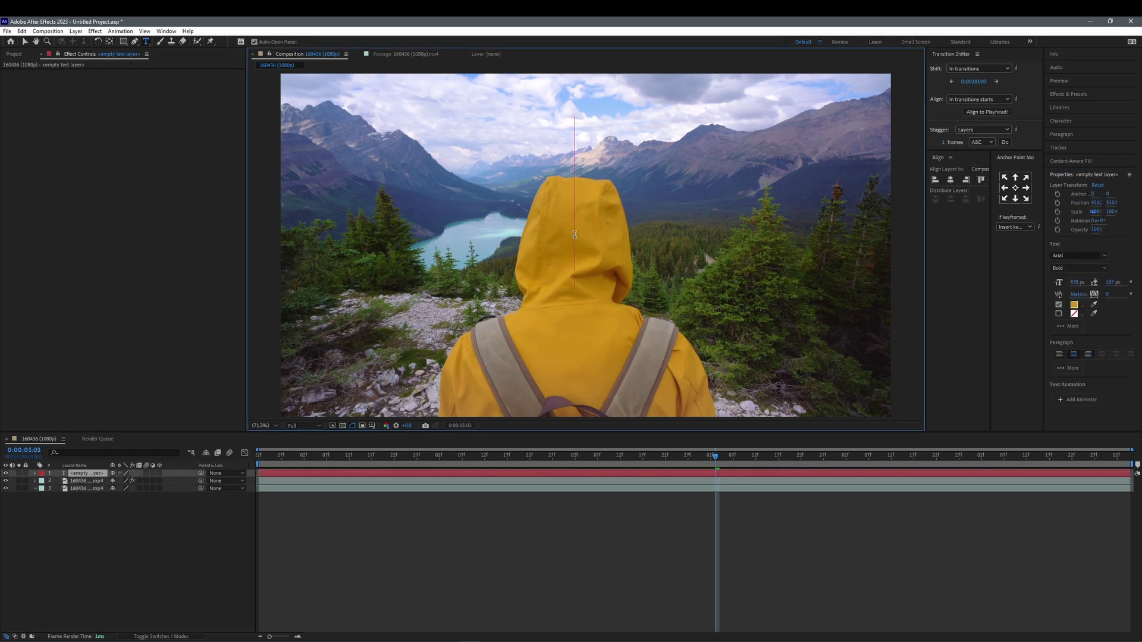
text(HIKING)
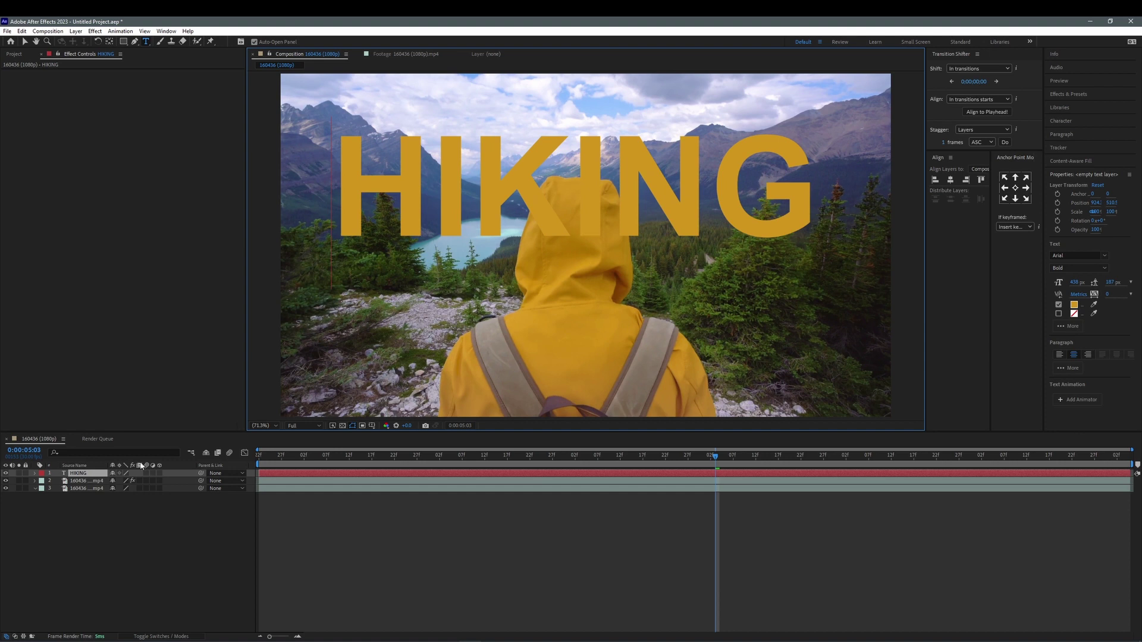
click(89, 474)
drag(93, 480, 94, 486)
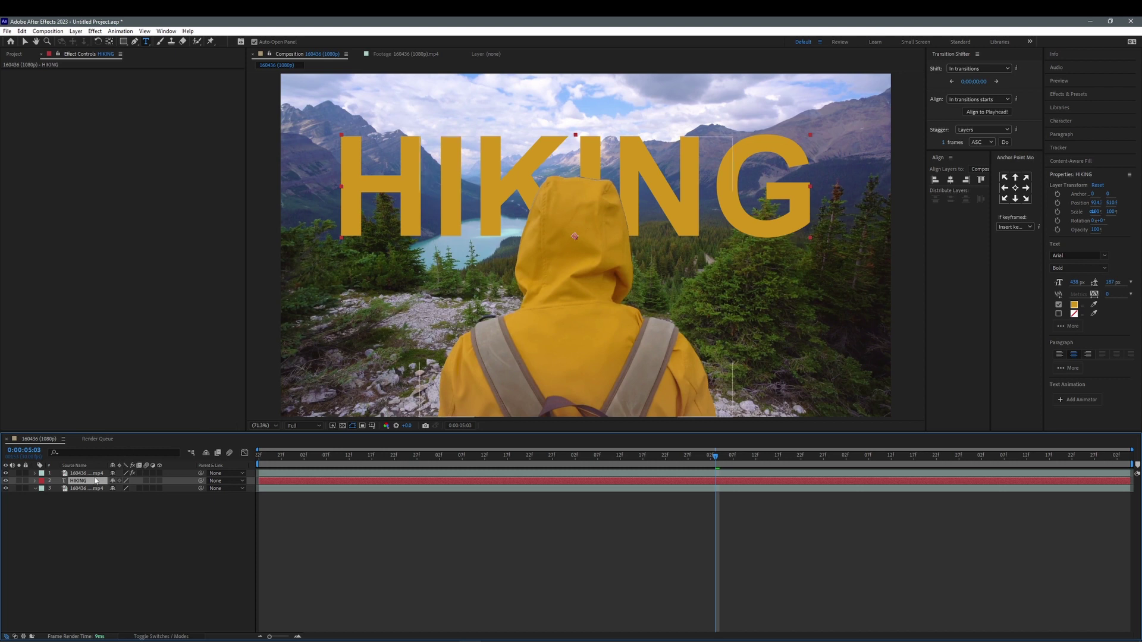
- Centre HIKING horizontally, then scrub the clip to confirm it stays behind the hiker
click(950, 180)
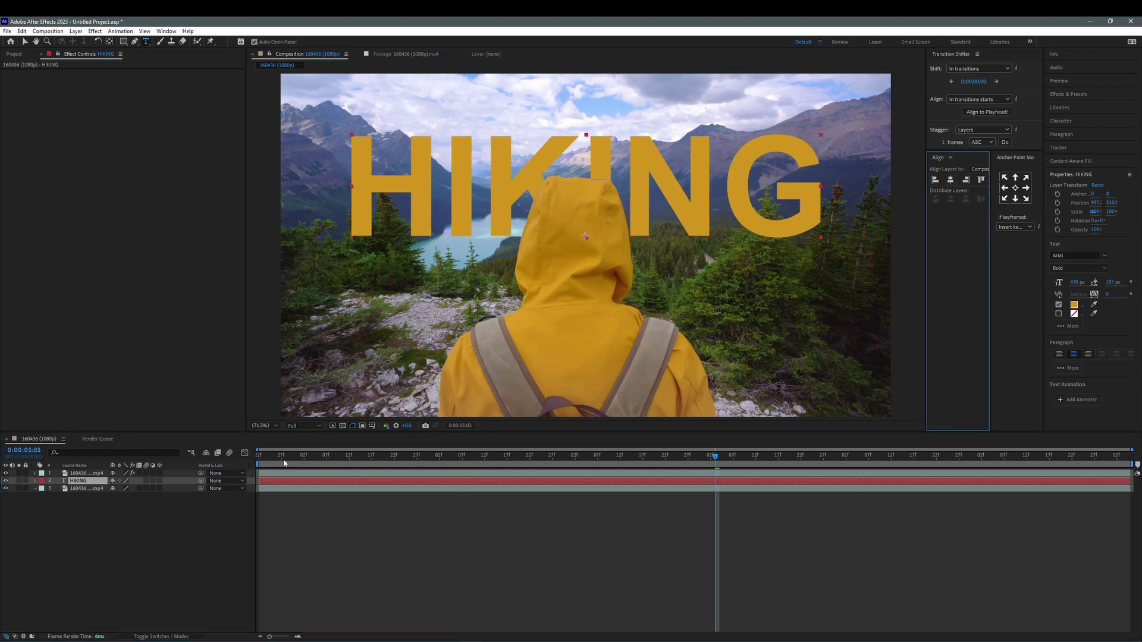
drag(267, 456, 616, 486)
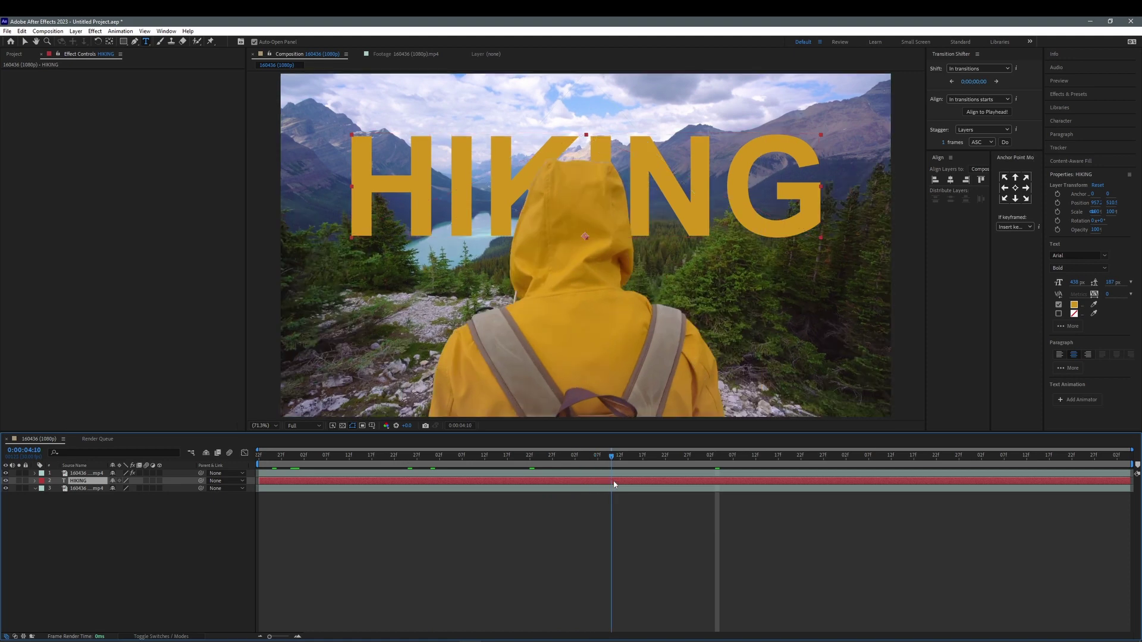
mouse_move(616, 486)
mouse_down()
mouse_move(1104, 511)
mouse_move(401, 539)
mouse_up()
click(860, 462)
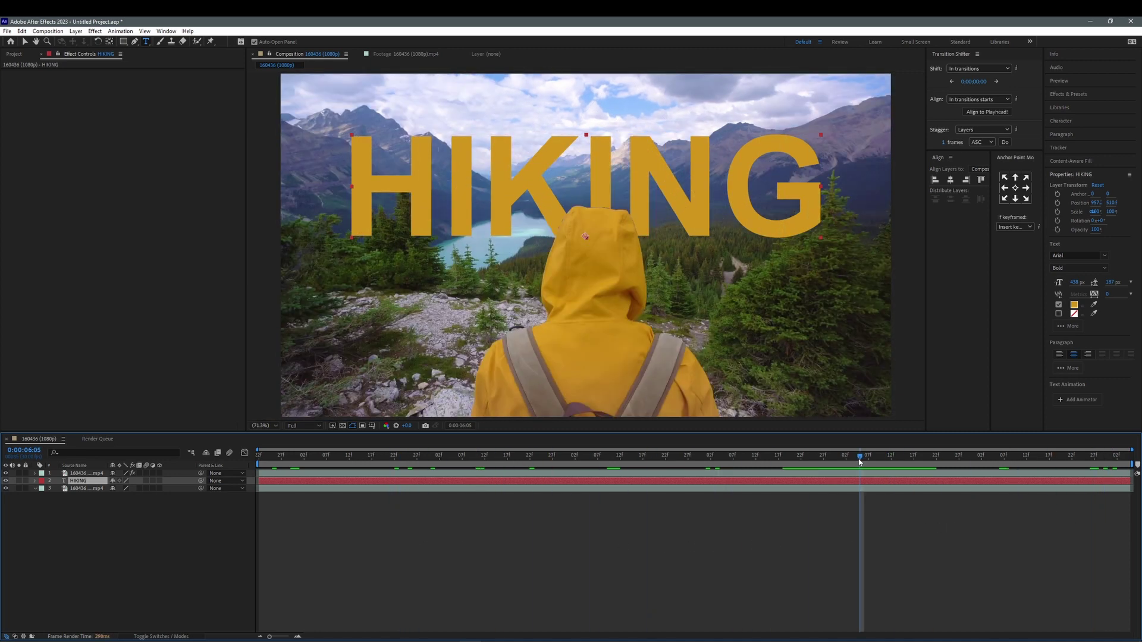
drag(860, 461, 625, 485)
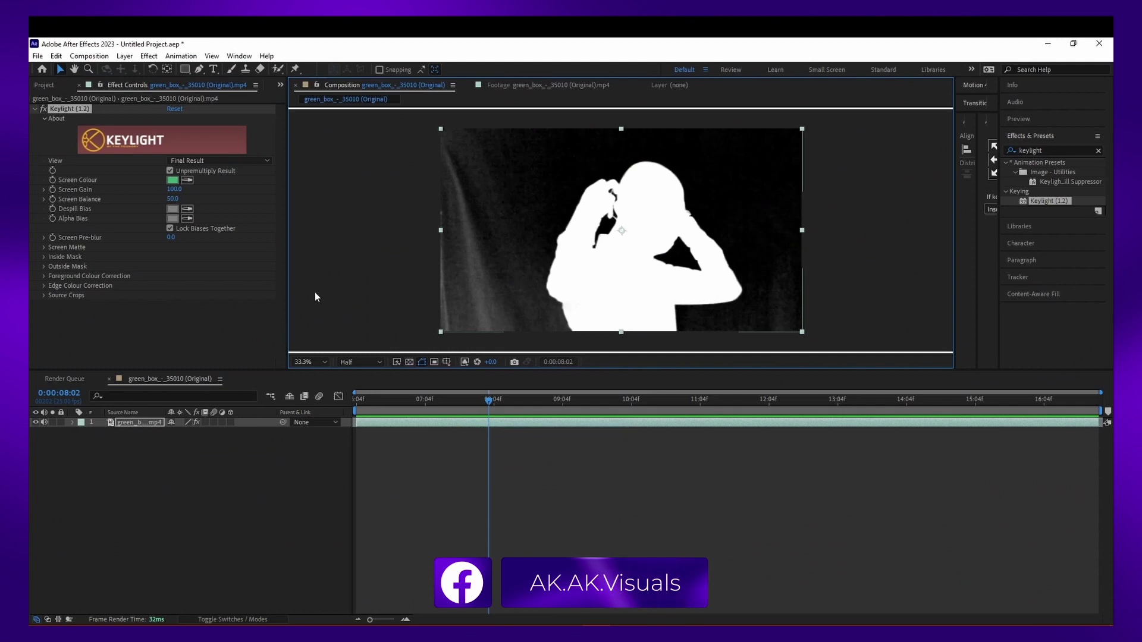
- Drag Keylight's Screen Gain from 100 up to 124
drag(174, 189, 192, 197)
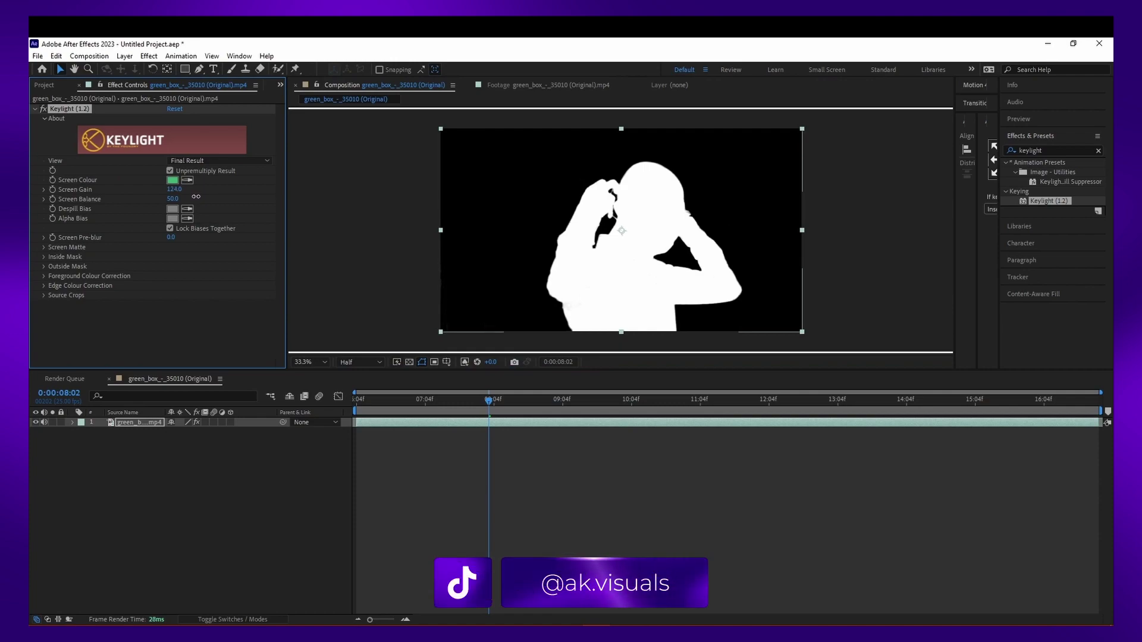